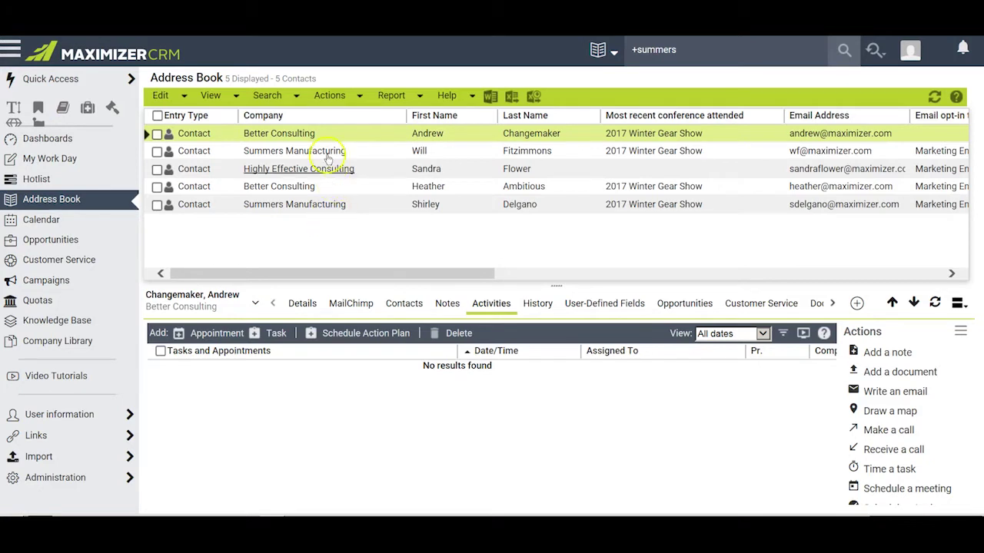
# - Start a new action plan template from the Action Plan Library under Administration
pyautogui.click(307, 240)
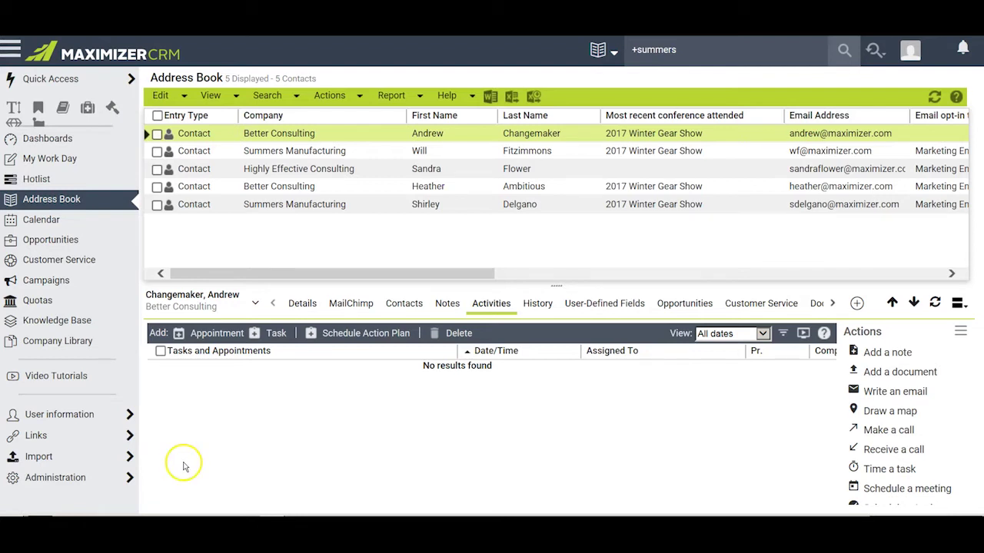
pyautogui.click(57, 479)
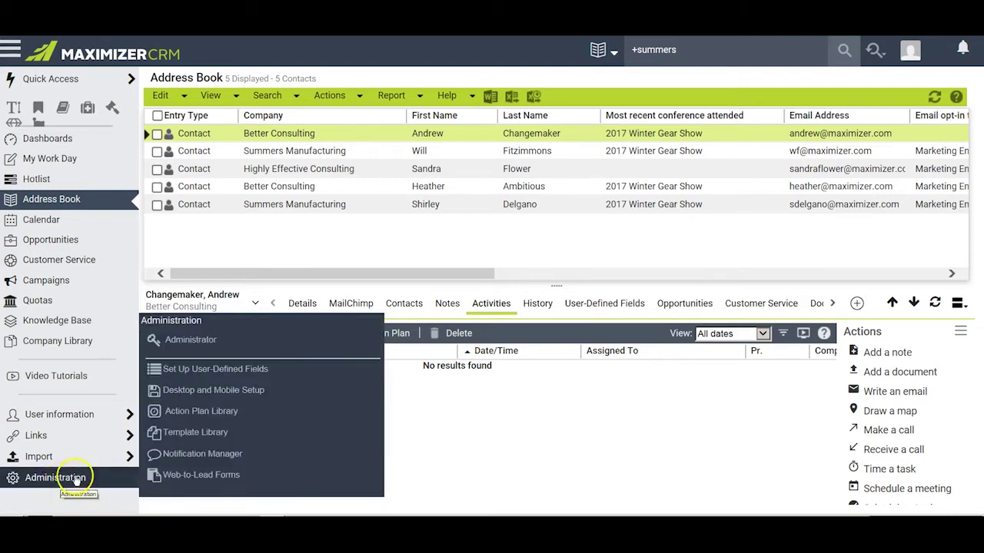
pyautogui.click(200, 412)
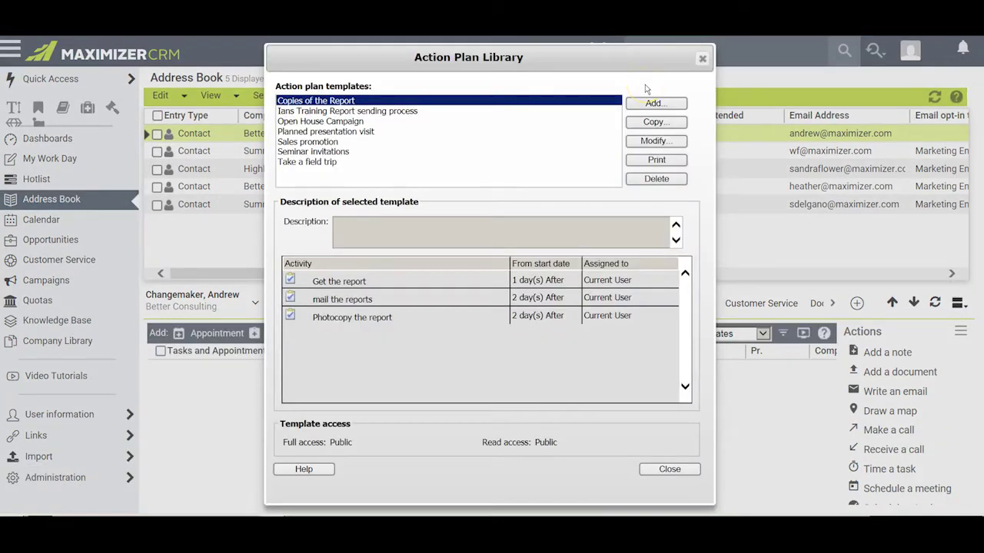
pyautogui.click(652, 101)
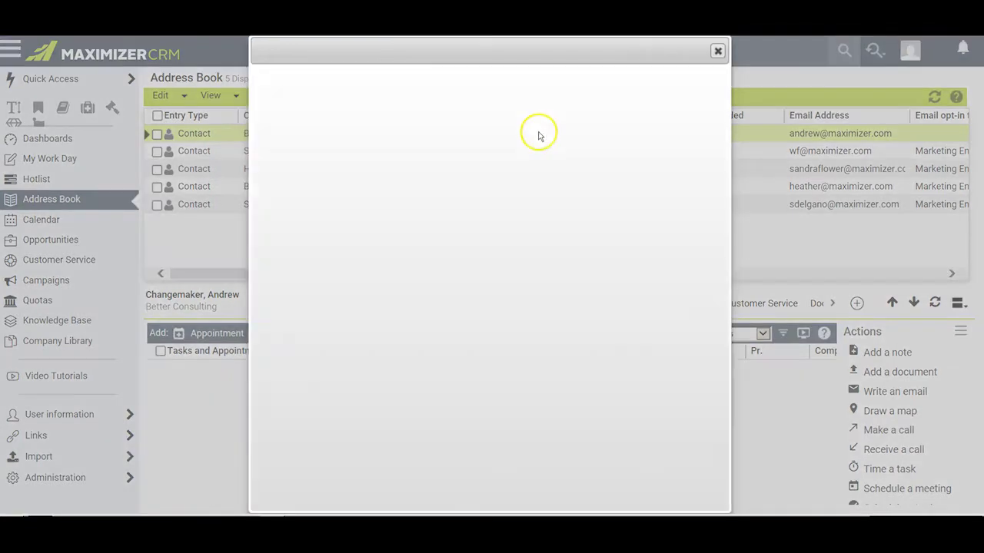
# - Paste the name '***Conference attendees conversion AP' and its Prospect-to-Customer conversion description
pyautogui.rightClick(336, 83)
pyautogui.click(361, 120)
pyautogui.click(345, 105)
pyautogui.rightClick(345, 105)
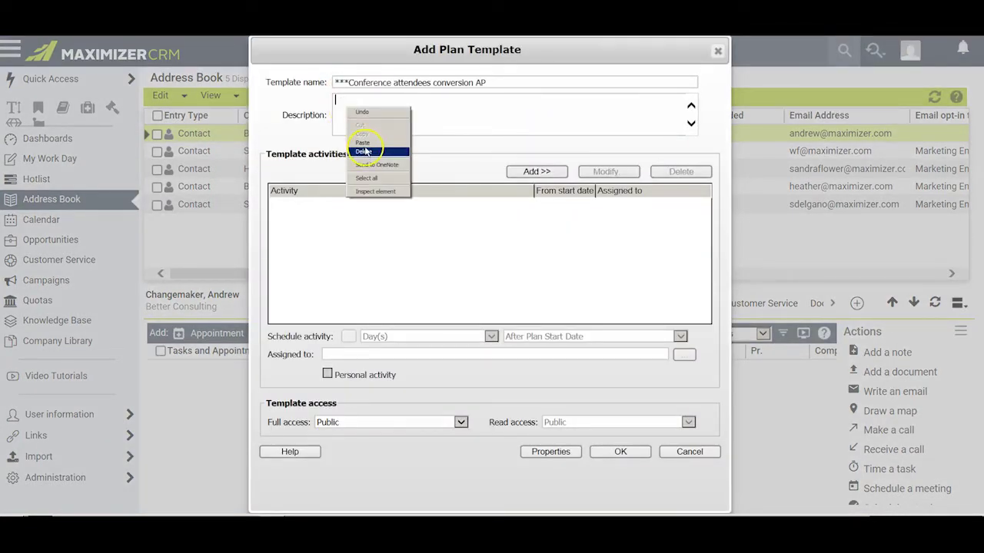
pyautogui.click(362, 143)
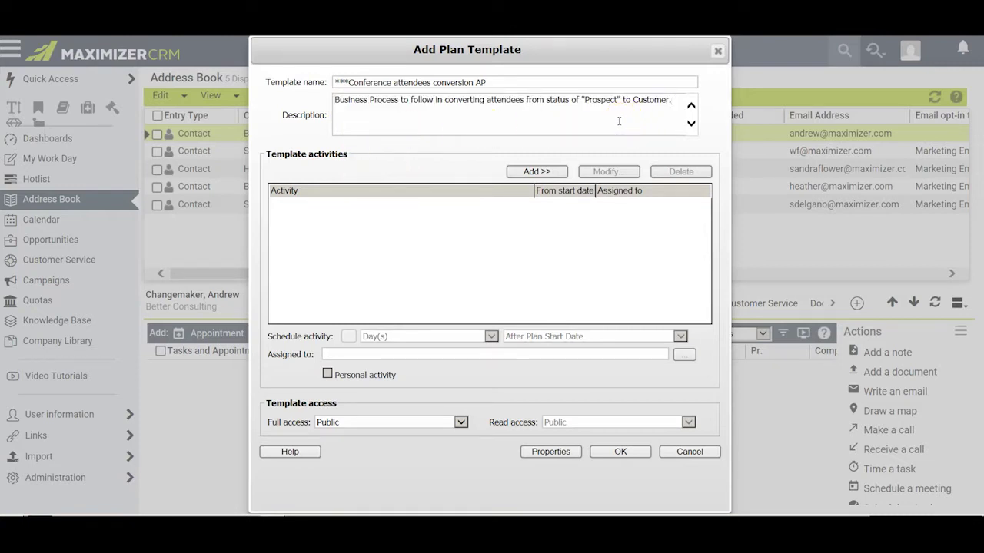
pyautogui.click(543, 172)
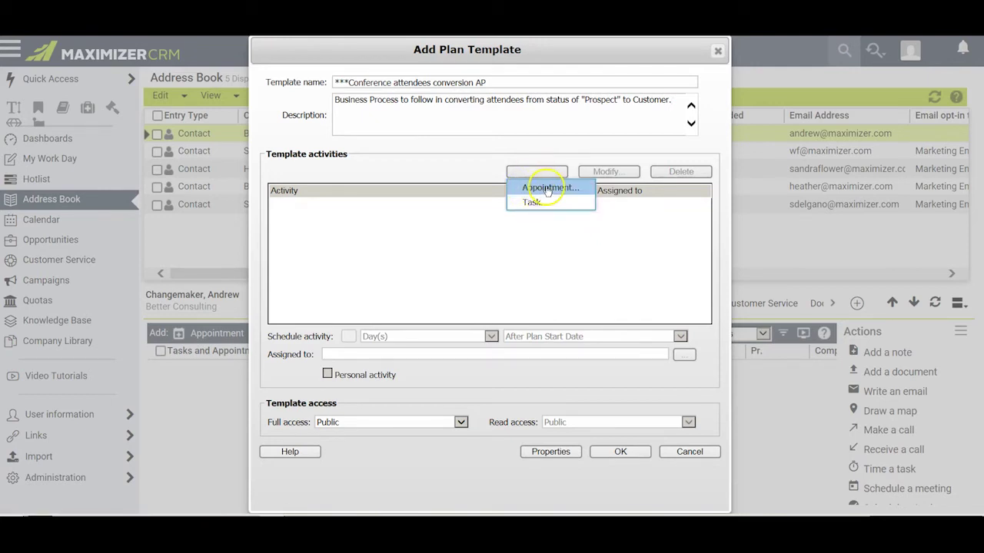
# - Add a task with the activity 'Send email with promised information'
pyautogui.click(538, 206)
pyautogui.click(392, 202)
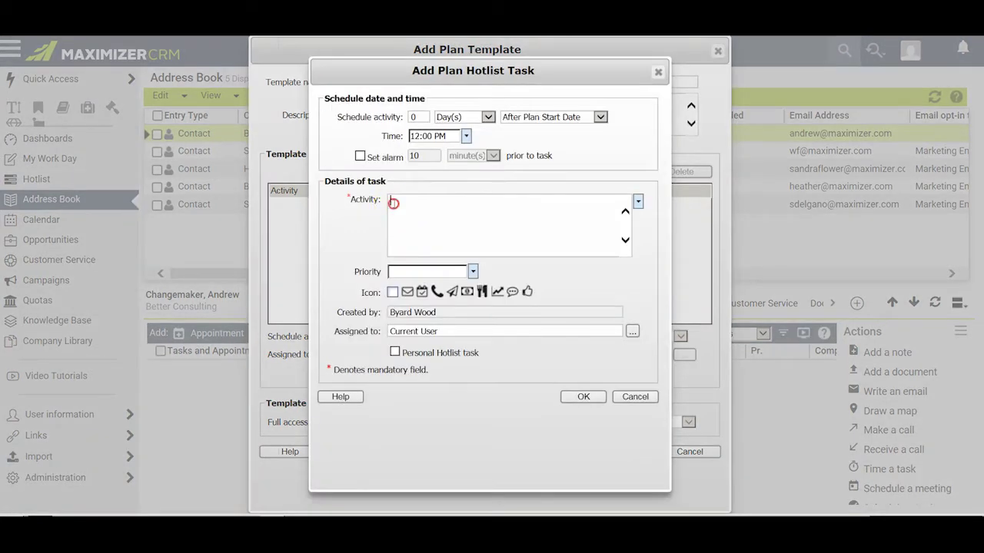
pyautogui.click(411, 243)
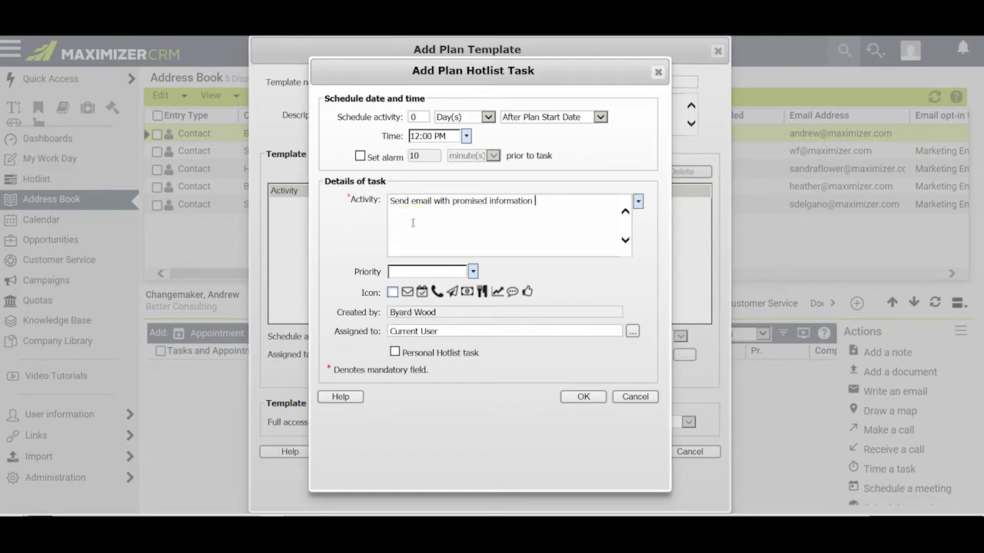
# - Schedule the email task 1 day after plan start with no time, and add it
pyautogui.click(399, 117)
pyautogui.write('1')
pyautogui.click(600, 117)
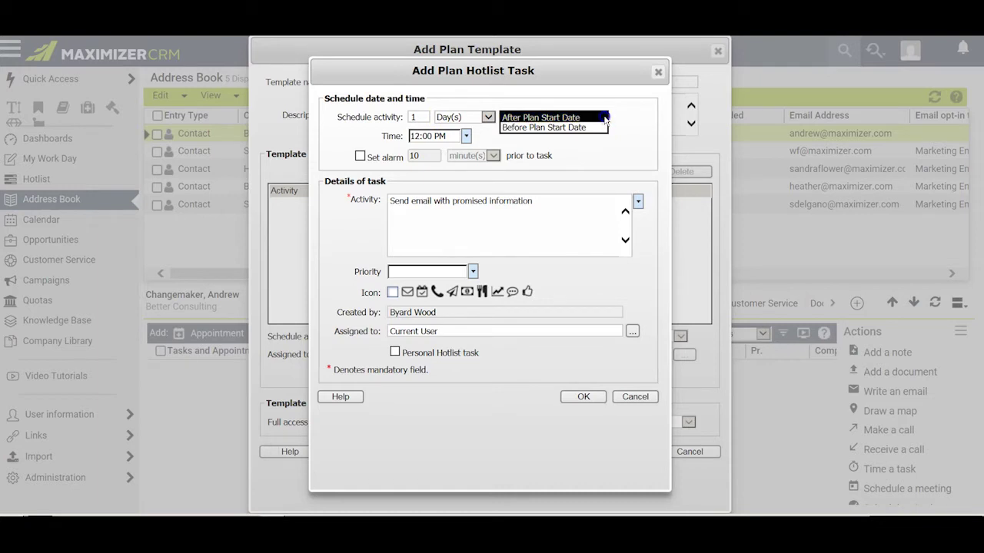
pyautogui.click(603, 118)
pyautogui.click(382, 136)
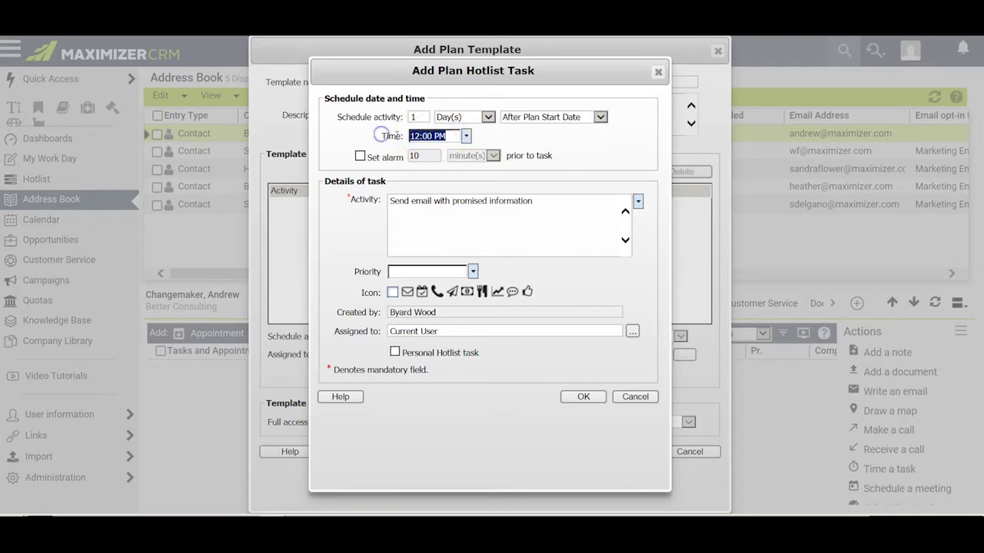
pyautogui.press('BackSpace')
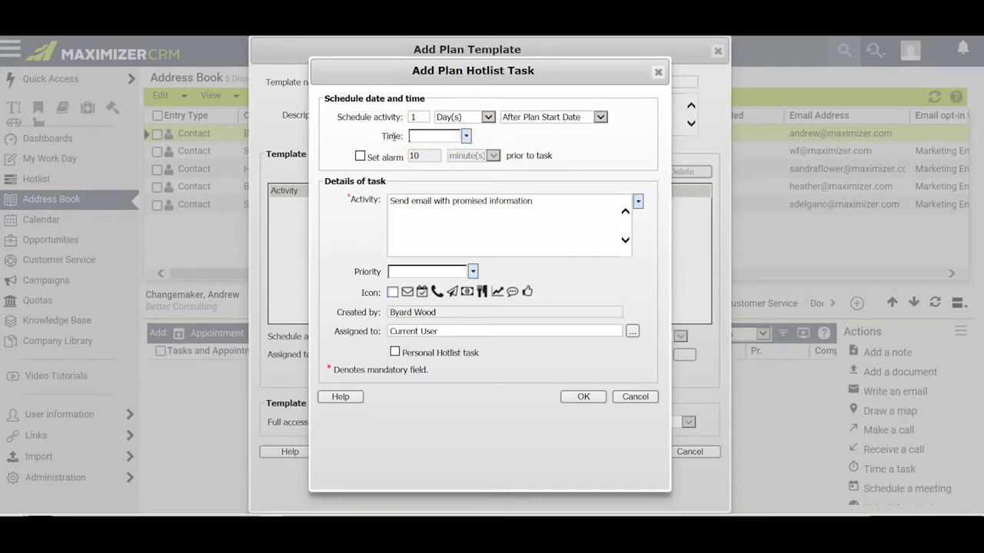
pyautogui.click(376, 330)
pyautogui.click(471, 387)
pyautogui.click(586, 396)
pyautogui.click(533, 172)
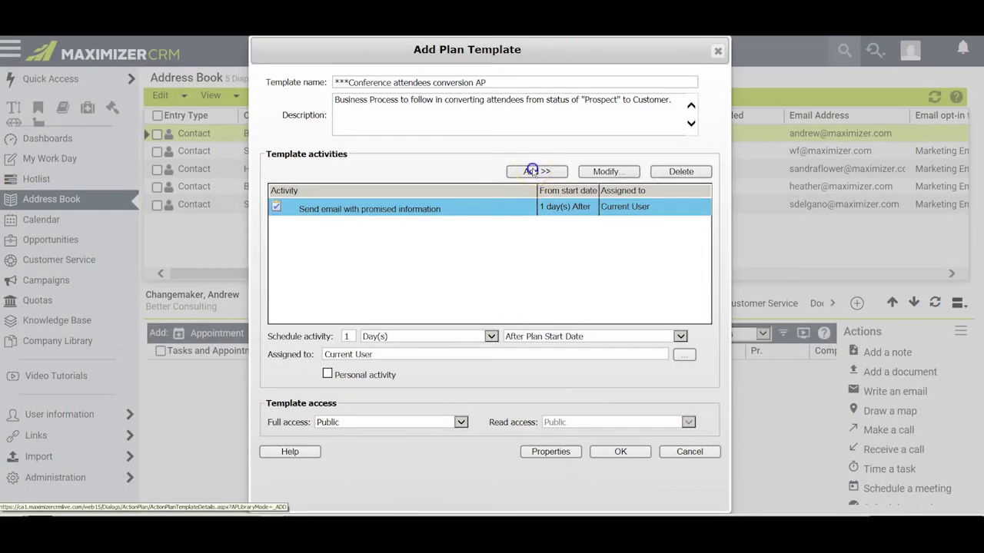
# - Add the task 'Call to follow up on the first email', scheduled 3 days after plan start
pyautogui.click(536, 206)
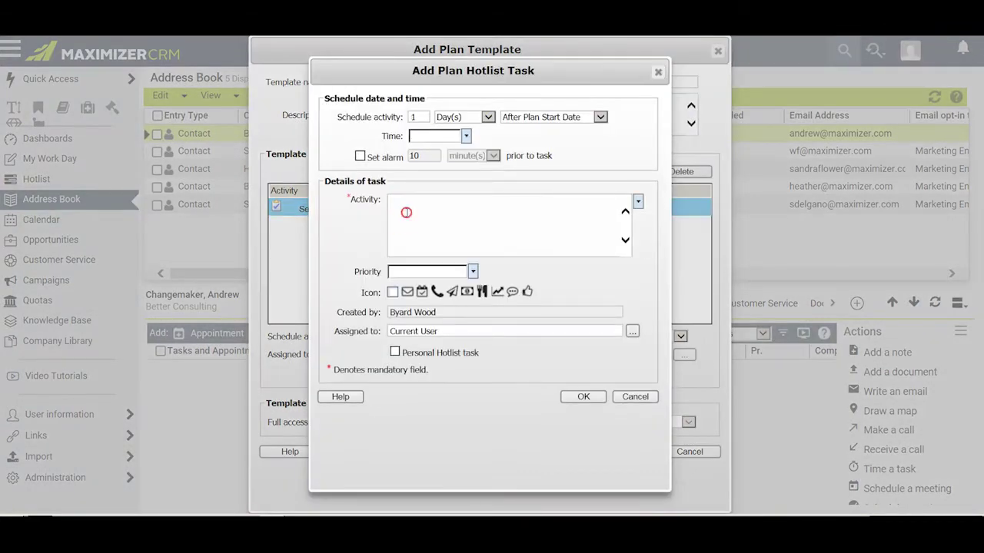
pyautogui.rightClick(407, 214)
pyautogui.click(422, 250)
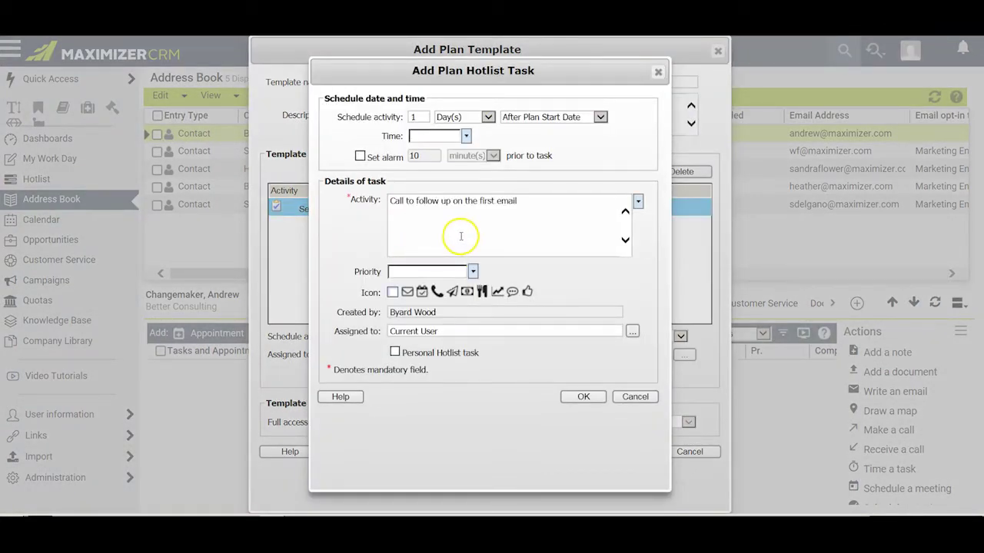
pyautogui.doubleClick(419, 117)
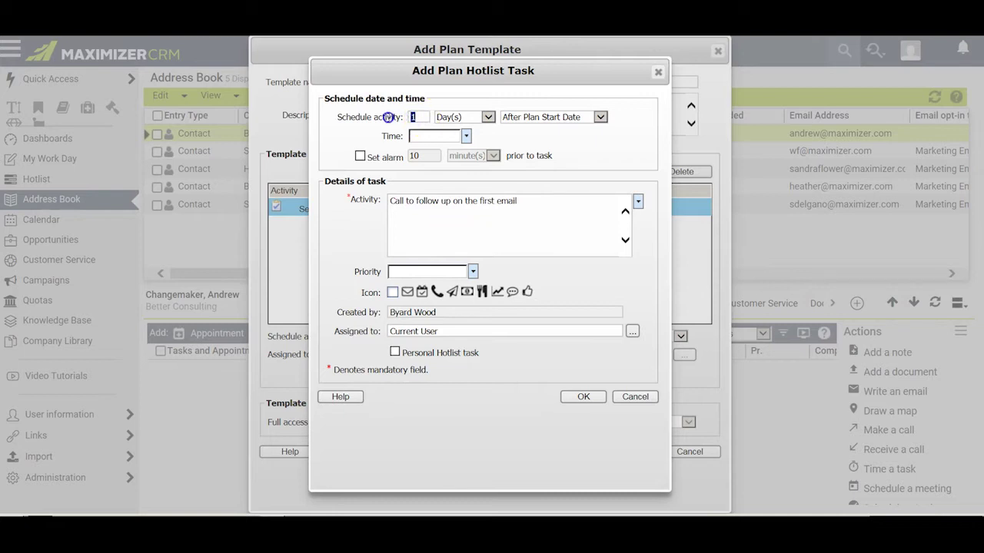
pyautogui.write('3')
pyautogui.click(493, 225)
pyautogui.click(583, 397)
pyautogui.click(536, 171)
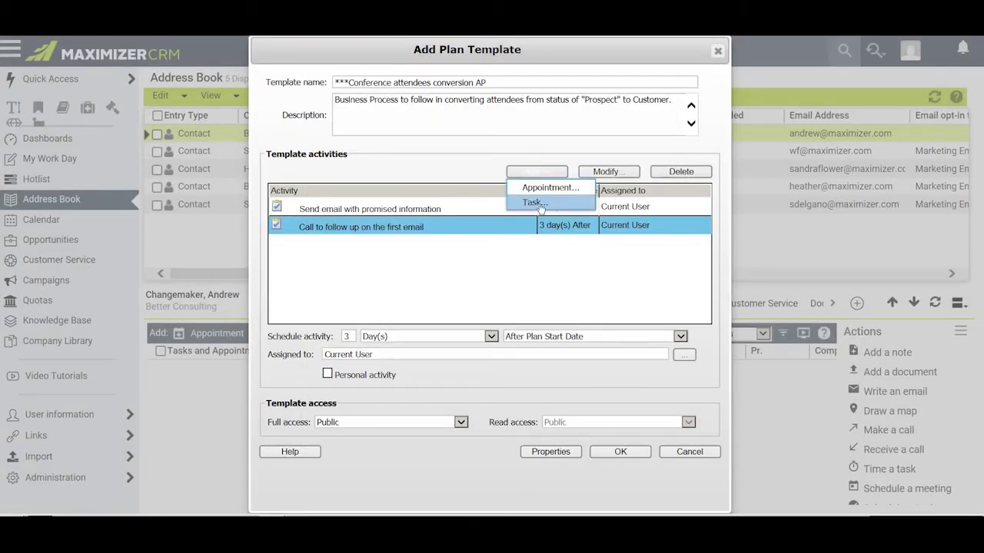
# - Add the task 'Send more info specific to their needs' 4 days after plan start, no time
pyautogui.click(538, 204)
pyautogui.rightClick(409, 204)
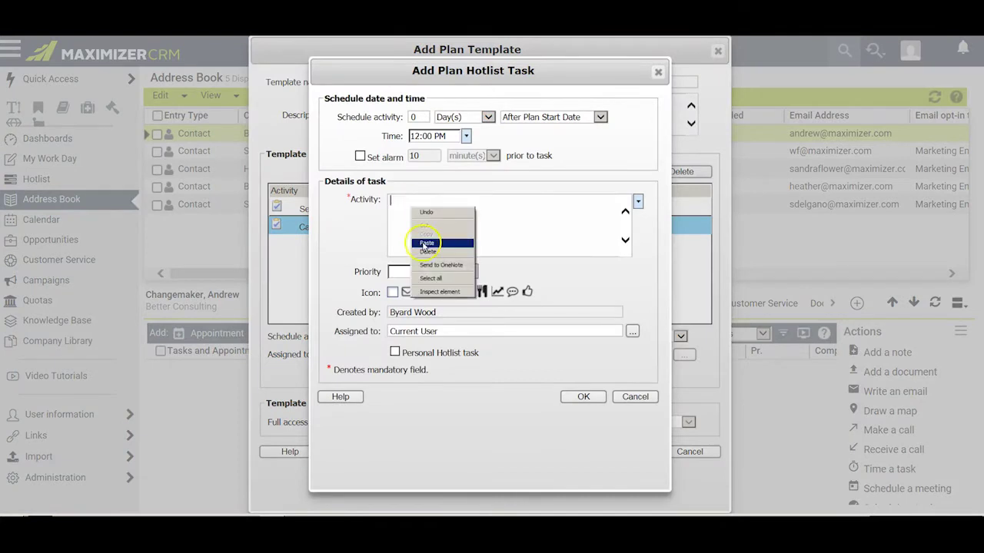
pyautogui.click(425, 245)
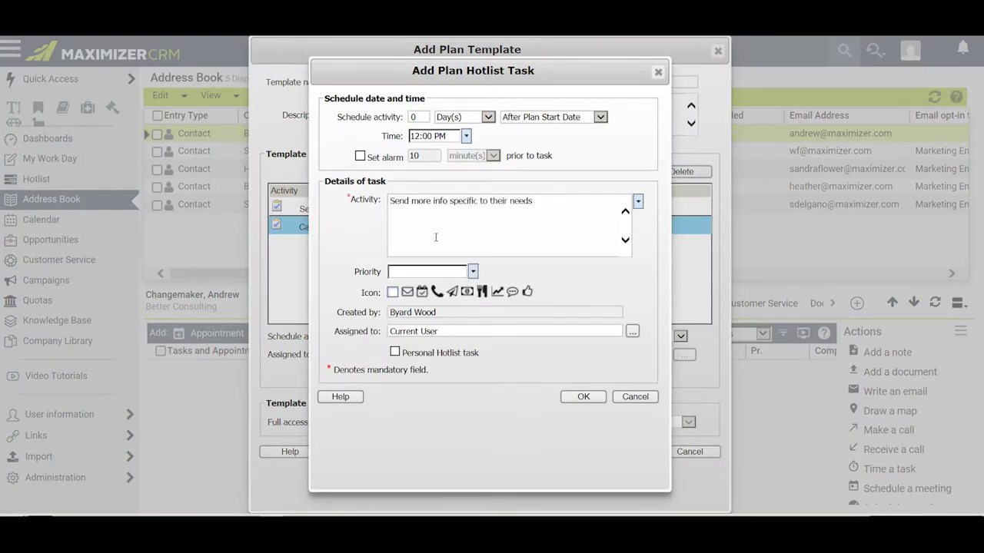
pyautogui.doubleClick(403, 117)
pyautogui.write('4')
pyautogui.press('Tab')
pyautogui.click(374, 136)
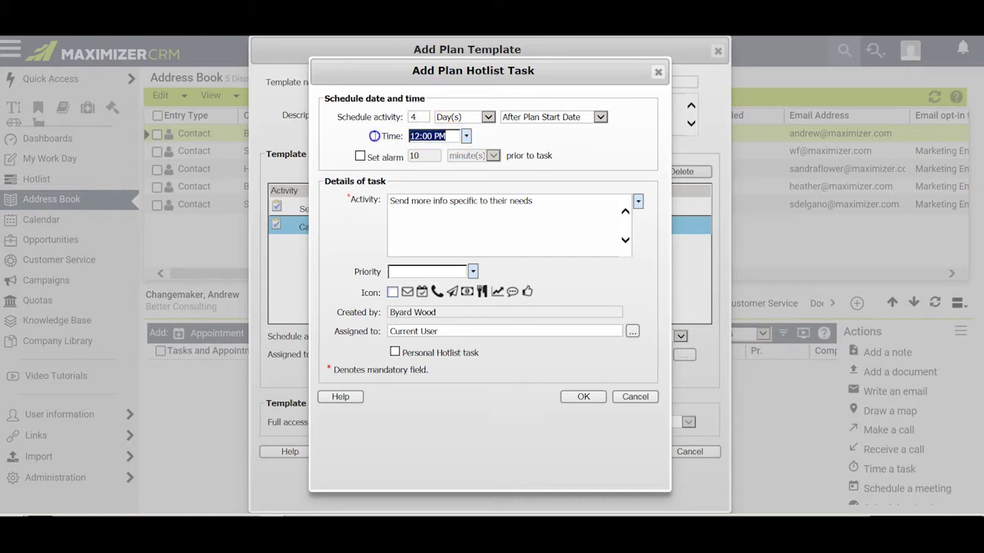
pyautogui.press('BackSpace')
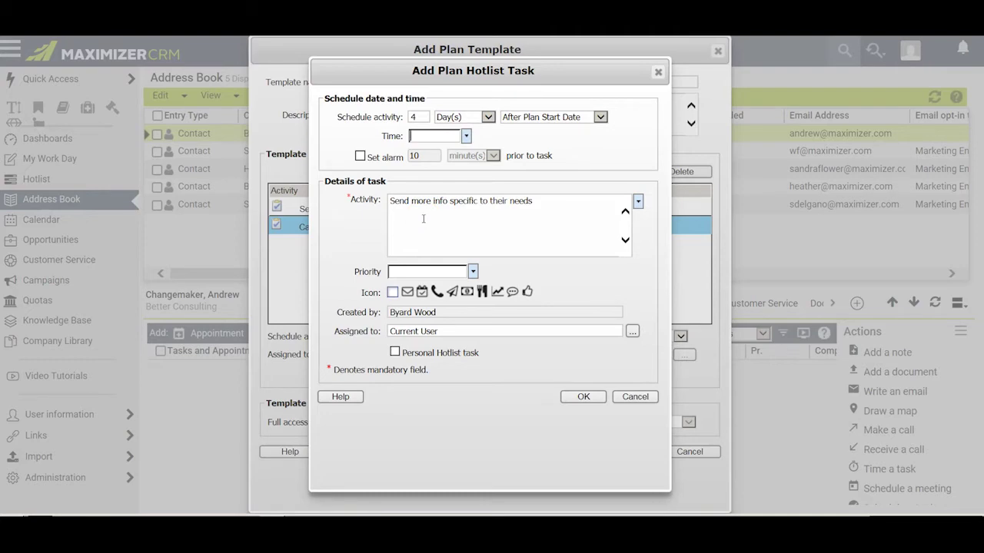
pyautogui.click(581, 398)
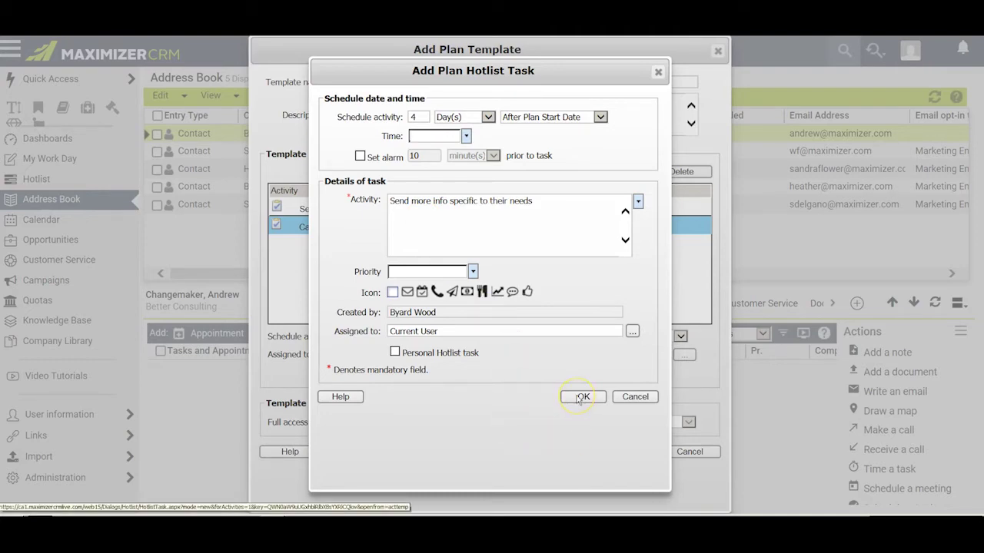
pyautogui.click(530, 168)
# - Add a task with the activity 'Discuss each Prospect with my Manager'
pyautogui.click(538, 202)
pyautogui.click(408, 204)
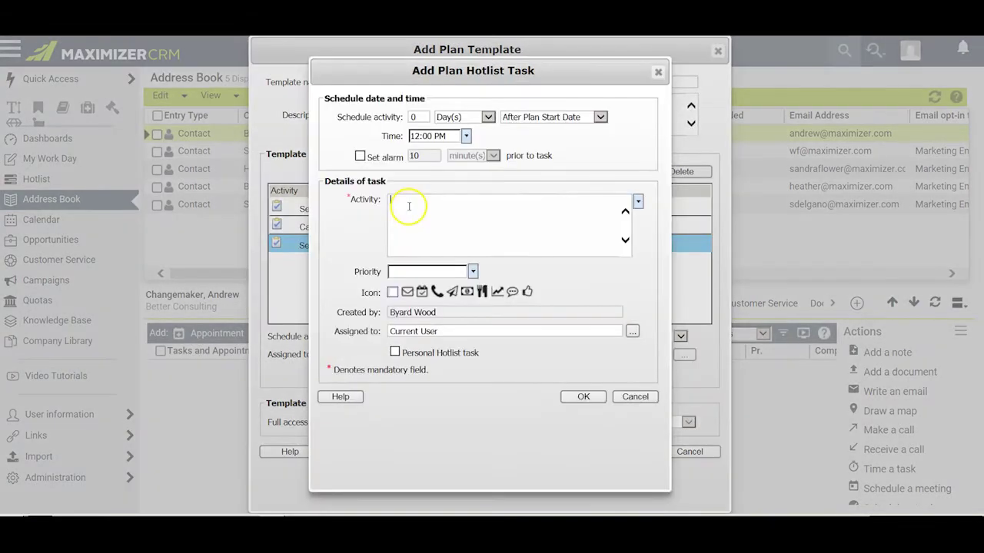
pyautogui.rightClick(407, 206)
pyautogui.click(426, 243)
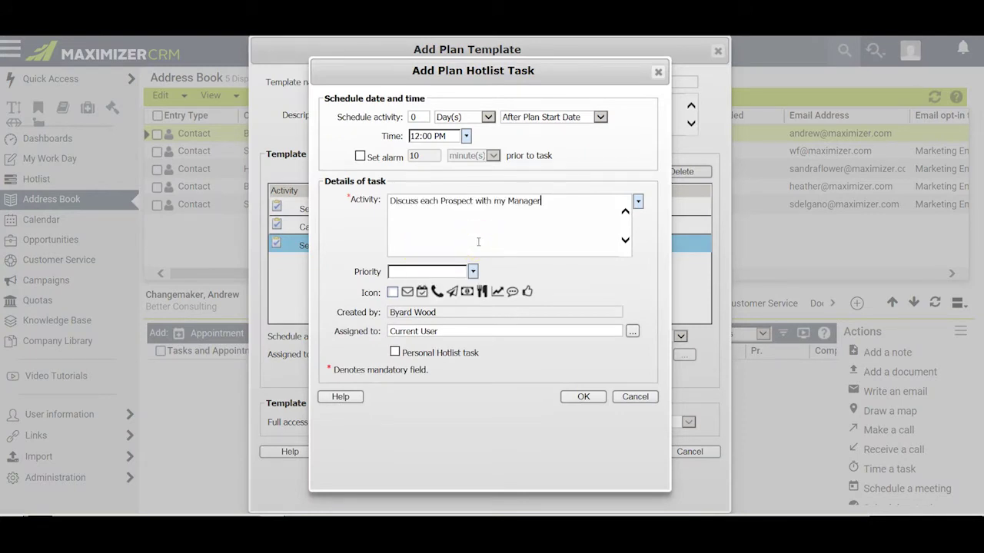
pyautogui.click(482, 229)
# - Schedule the manager discussion 5 days after plan start at 11:00 AM
pyautogui.click(394, 116)
pyautogui.write('5')
pyautogui.click(455, 136)
pyautogui.click(410, 136)
pyautogui.press('Delete')
pyautogui.press('Delete')
pyautogui.write('11')
pyautogui.click(433, 160)
pyautogui.click(428, 159)
pyautogui.press('BackSpace')
pyautogui.write('A')
pyautogui.click(445, 231)
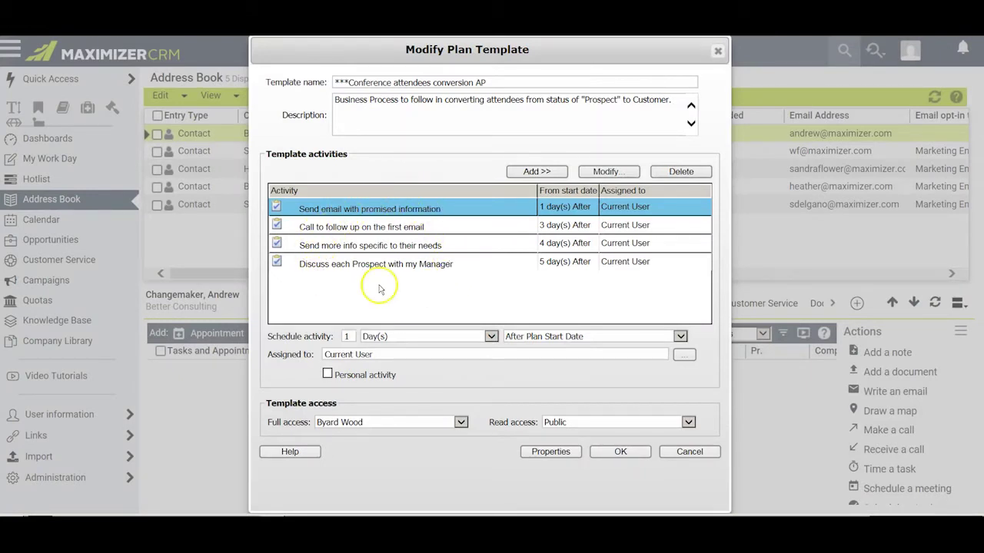
# - Save the four-activity template and close the Action Plan Library
pyautogui.click(389, 295)
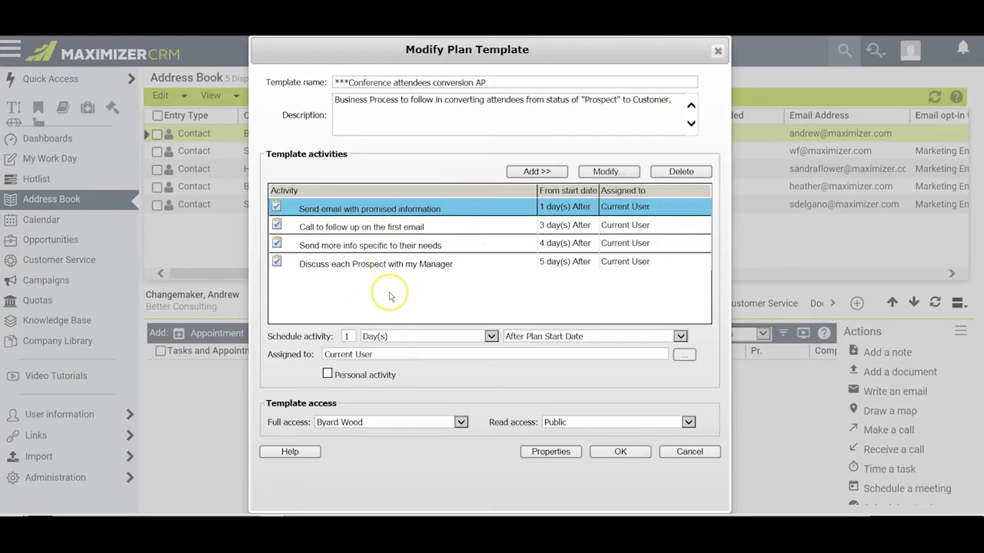
pyautogui.click(353, 427)
pyautogui.click(560, 427)
pyautogui.click(621, 451)
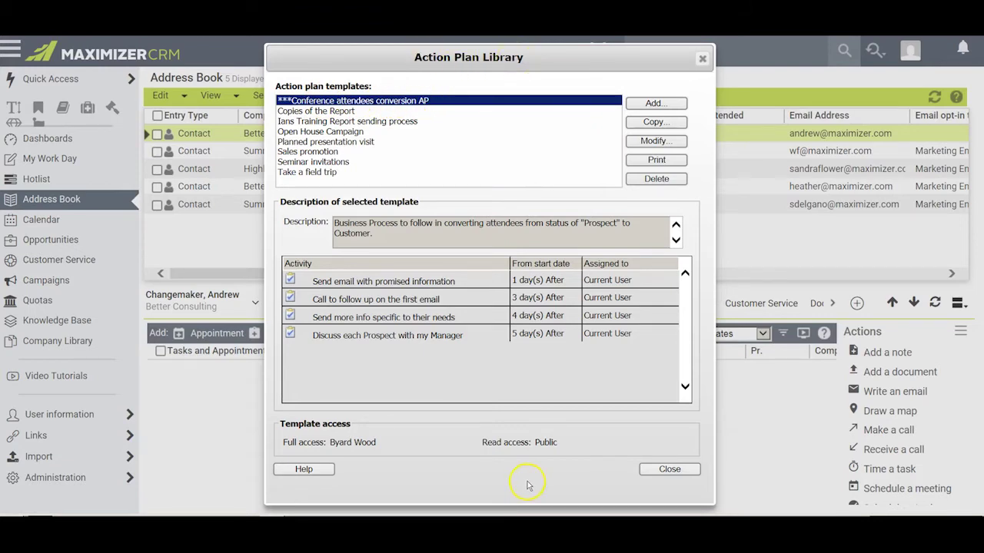
pyautogui.click(670, 469)
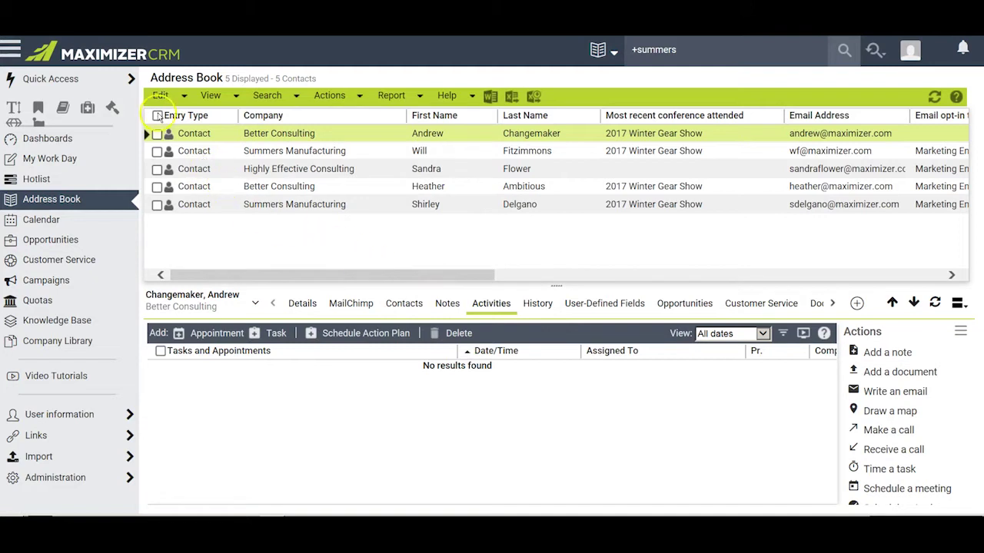
# - Select all five contacts and schedule an action plan for all selected entries
pyautogui.click(158, 115)
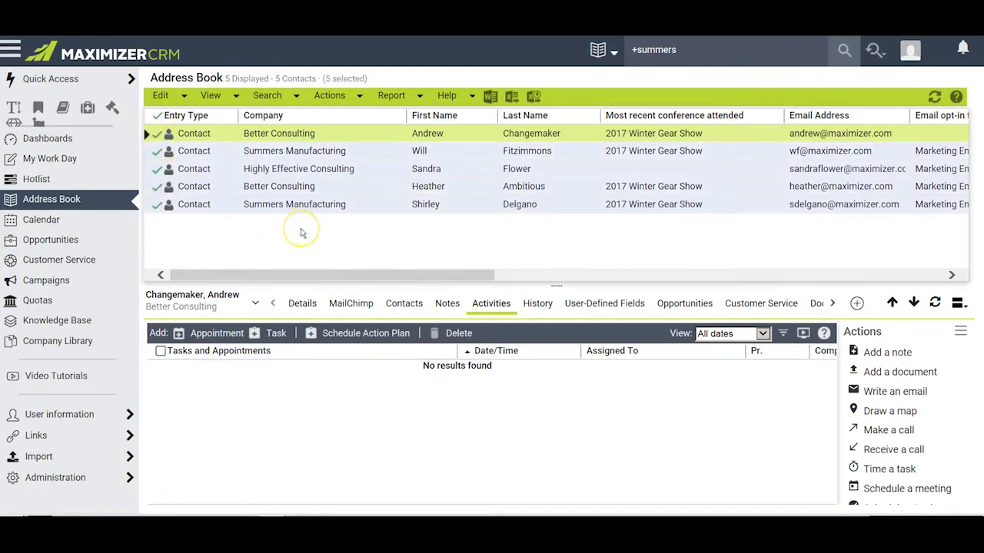
pyautogui.click(330, 97)
pyautogui.click(362, 223)
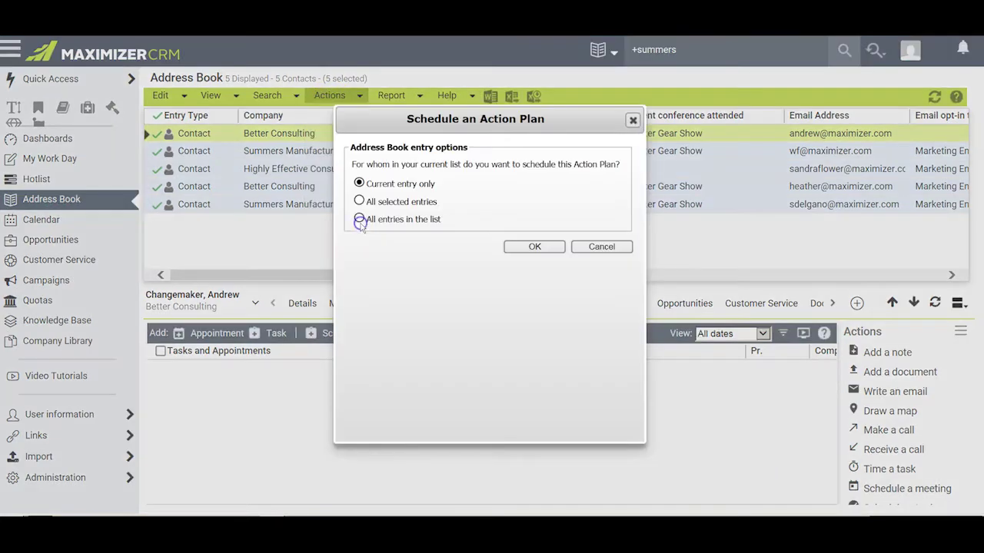
pyautogui.click(359, 200)
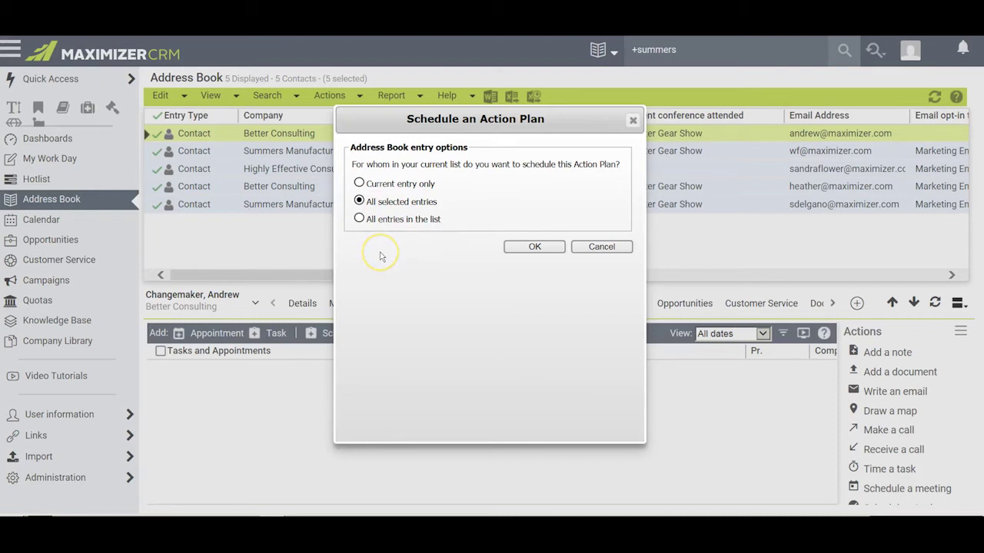
pyautogui.click(534, 246)
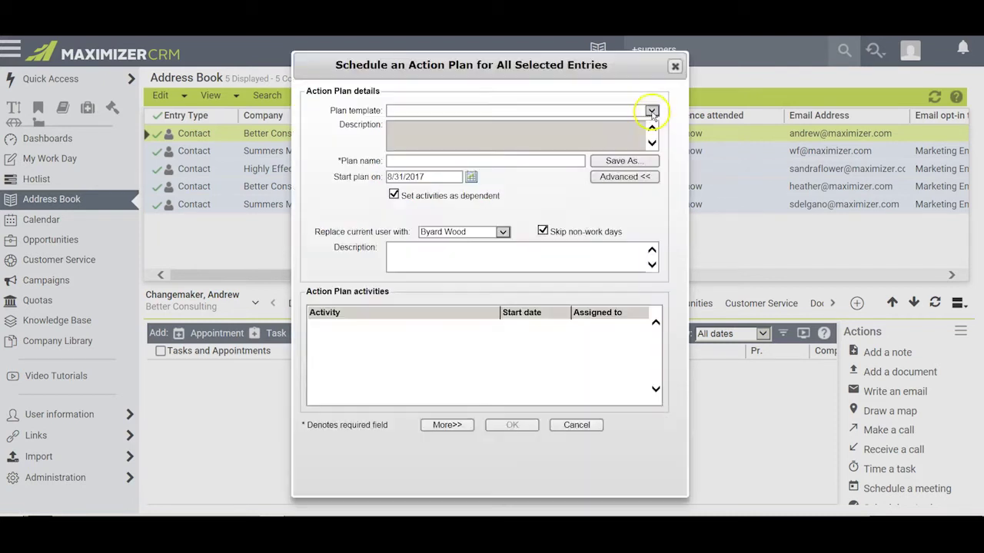
# - Choose the Conference attendees conversion AP template for the plan
pyautogui.click(650, 110)
pyautogui.click(523, 121)
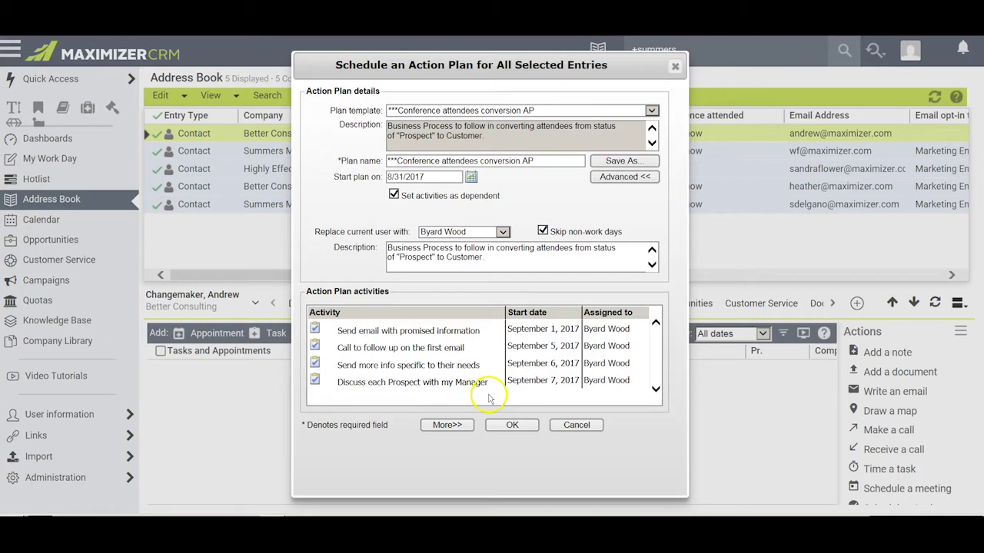
pyautogui.click(624, 176)
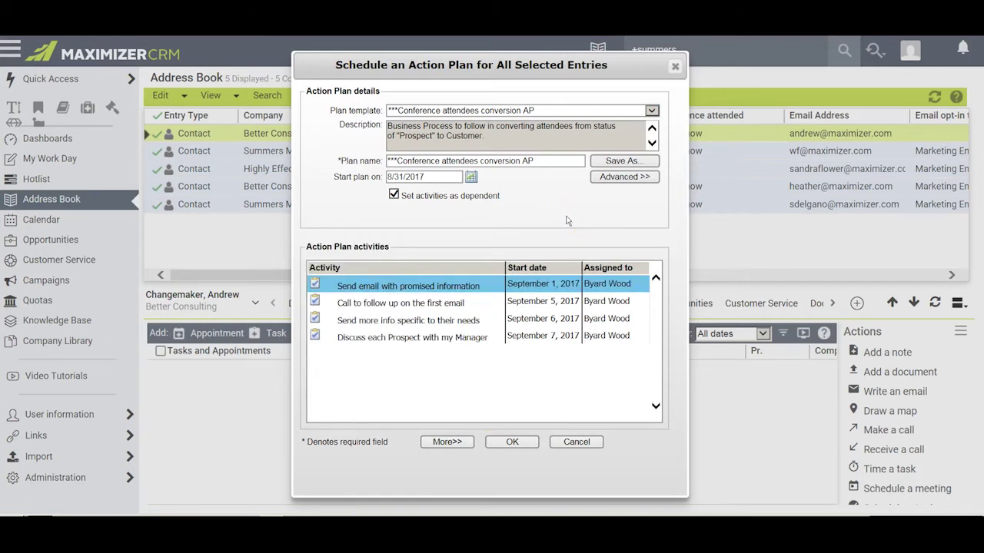
# - Apply the plan starting 8/31/2017, creating the four tasks dated September 1–7, 2017
pyautogui.click(614, 177)
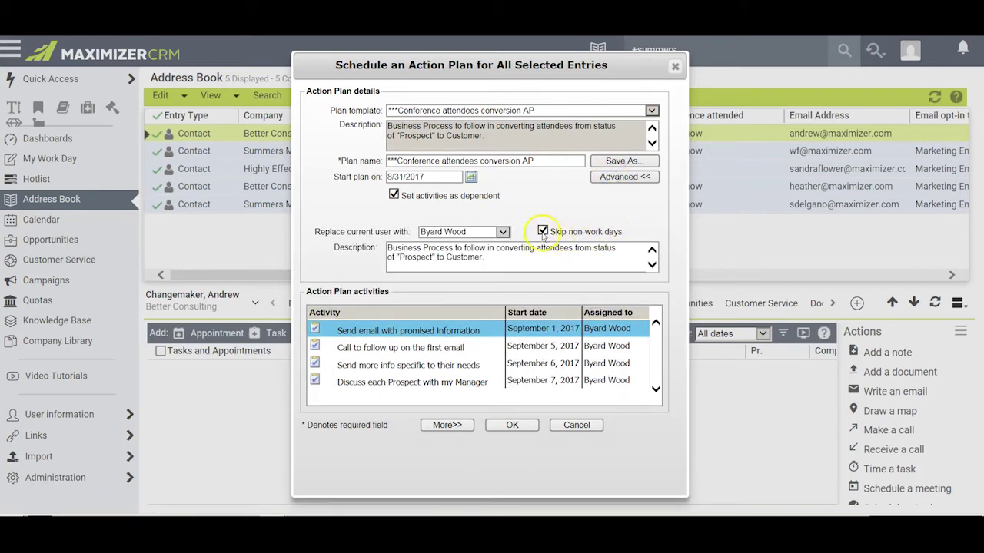
pyautogui.click(511, 428)
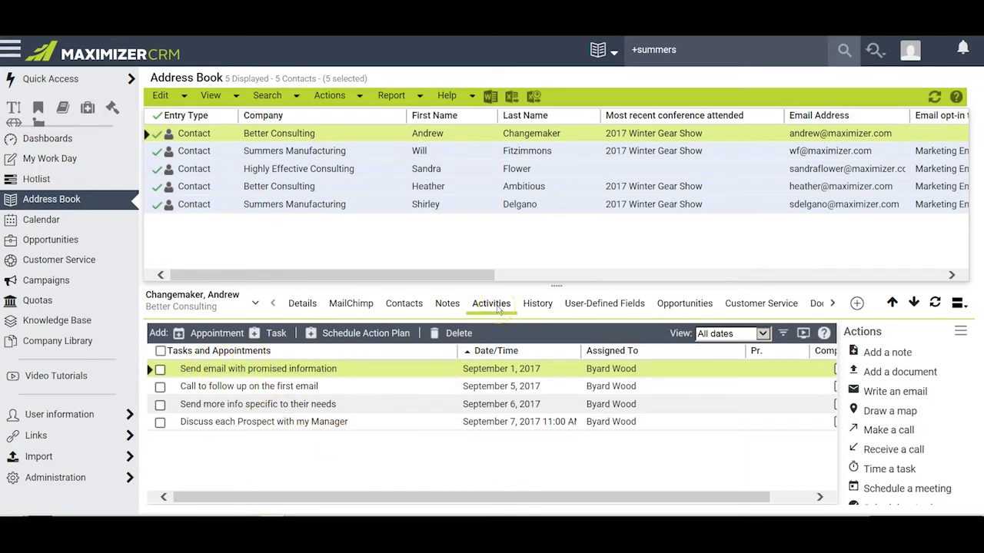
pyautogui.click(38, 183)
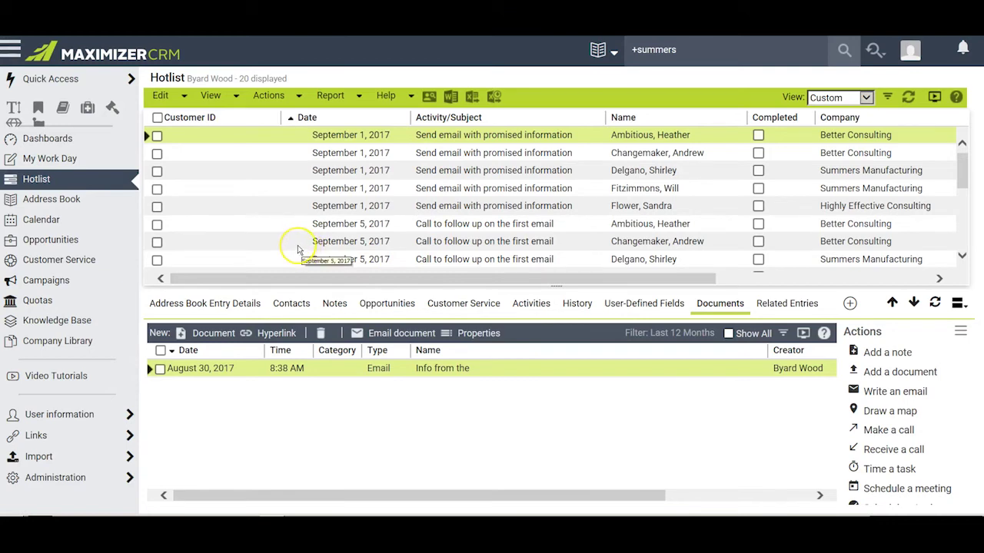
pyautogui.click(73, 205)
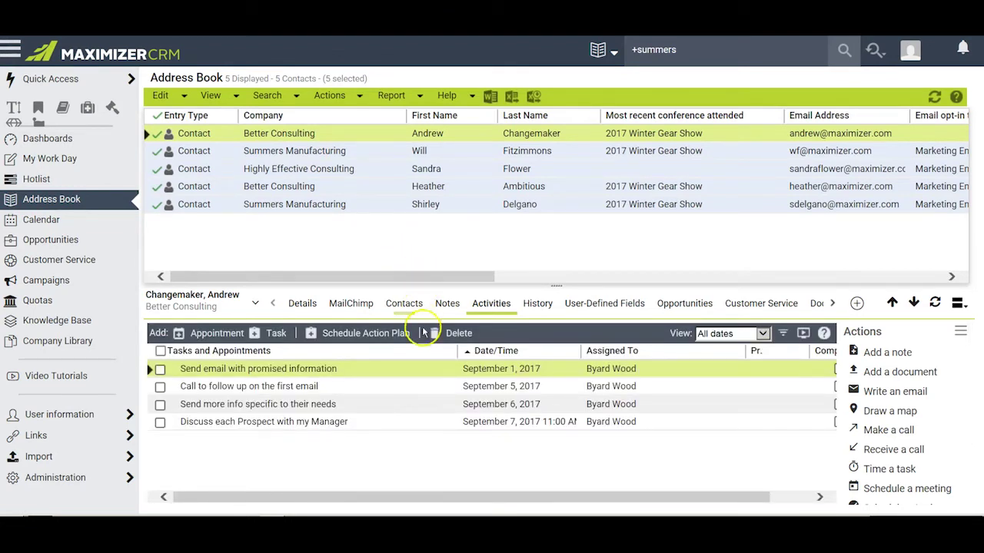
# - Assign the first contact's follow-up call task to another user and notify them by email
pyautogui.click(492, 390)
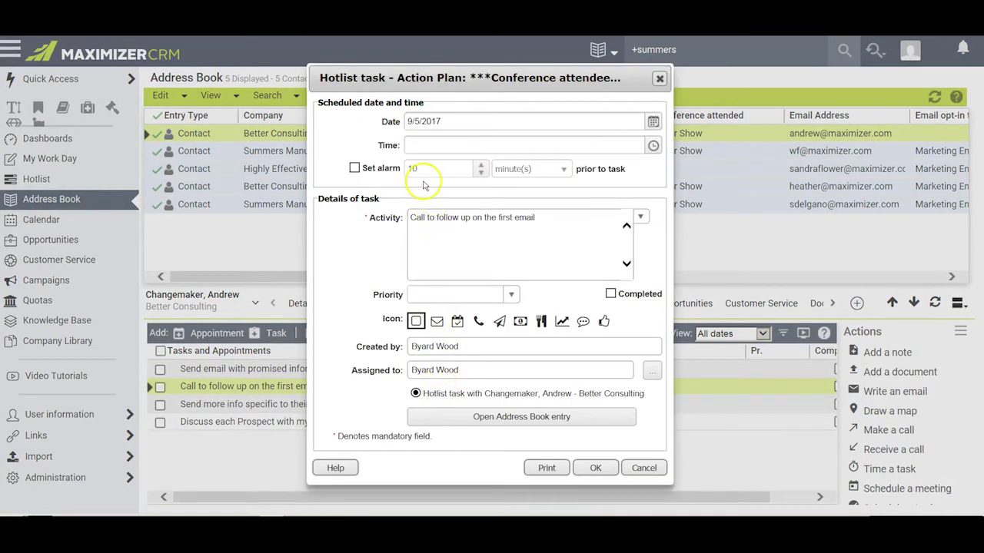
pyautogui.click(654, 123)
pyautogui.click(654, 123)
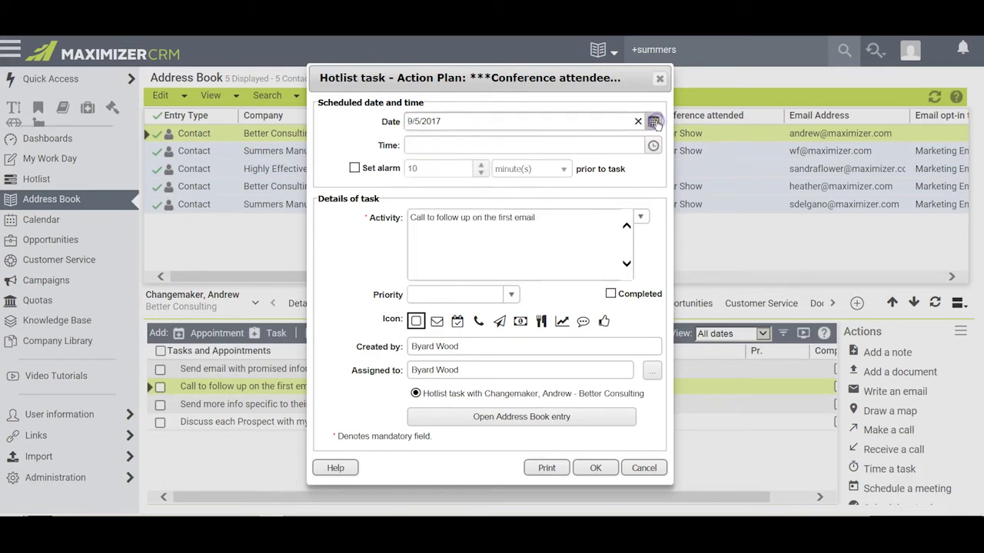
pyautogui.click(651, 372)
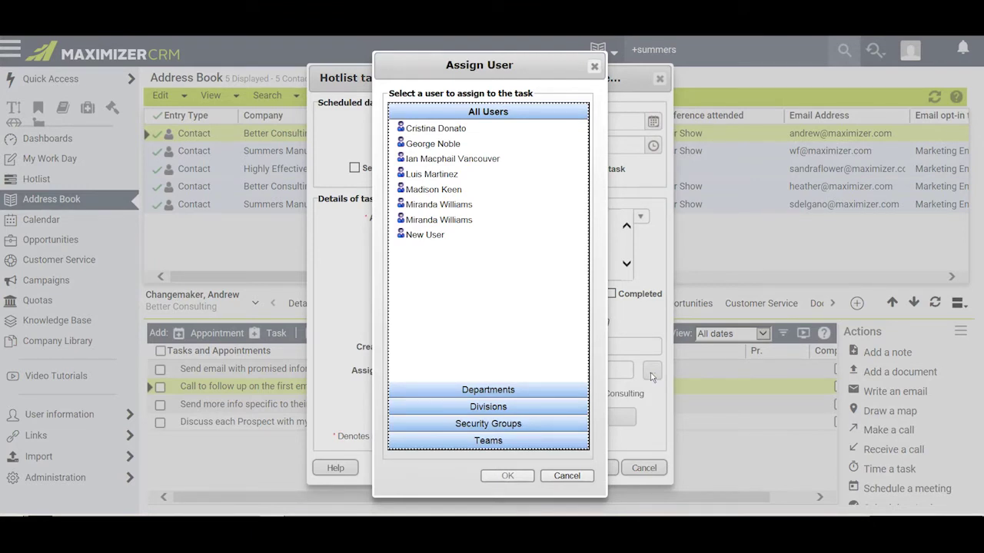
pyautogui.click(453, 205)
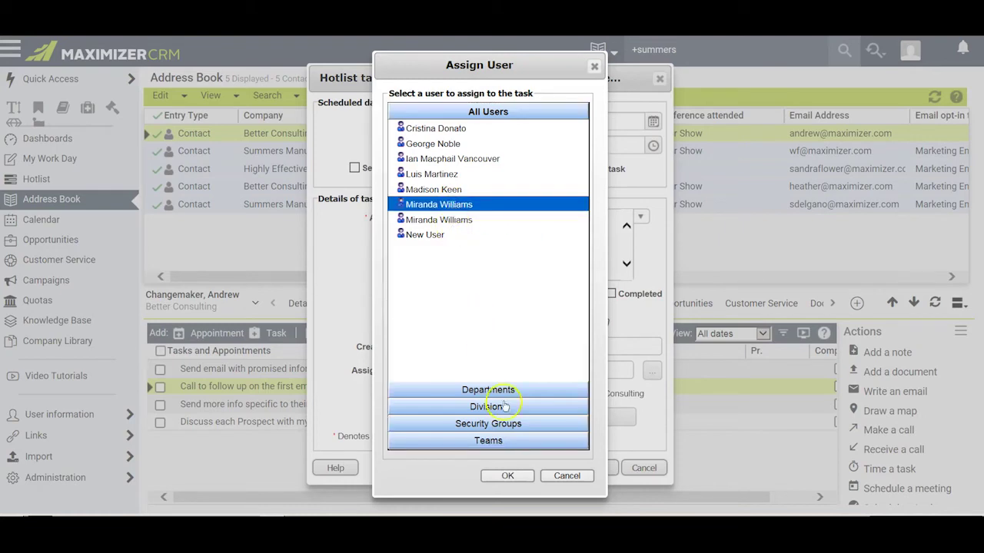
pyautogui.click(509, 475)
pyautogui.click(594, 468)
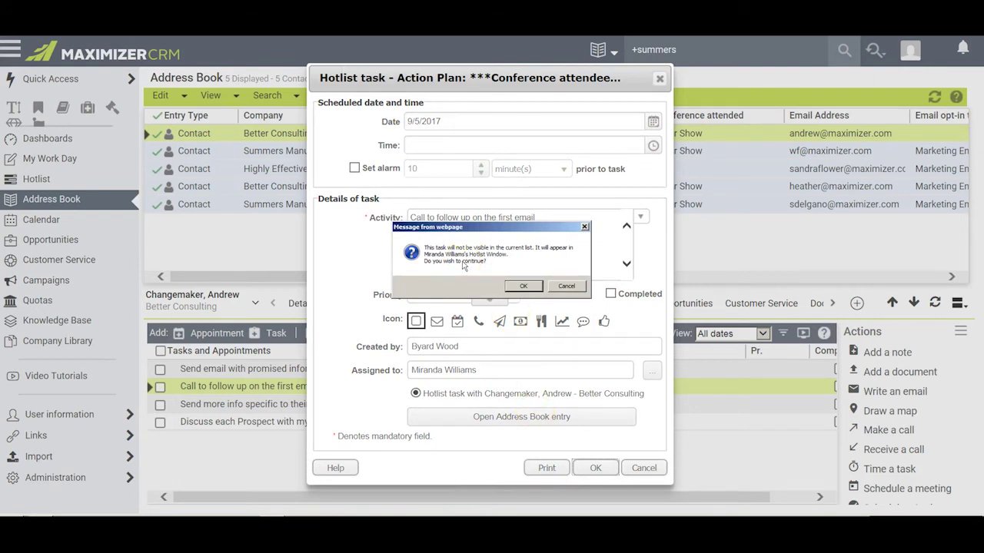
pyautogui.click(521, 285)
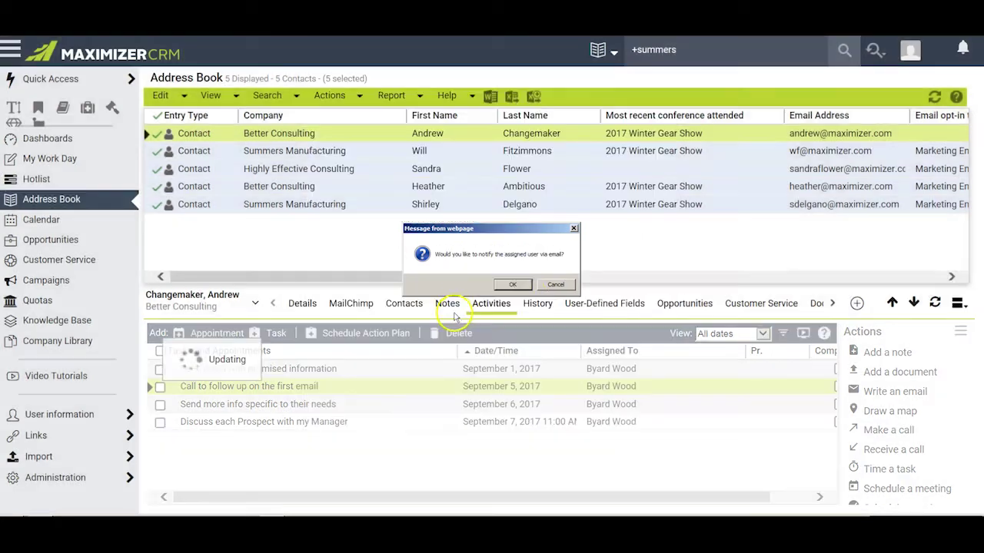
pyautogui.click(513, 285)
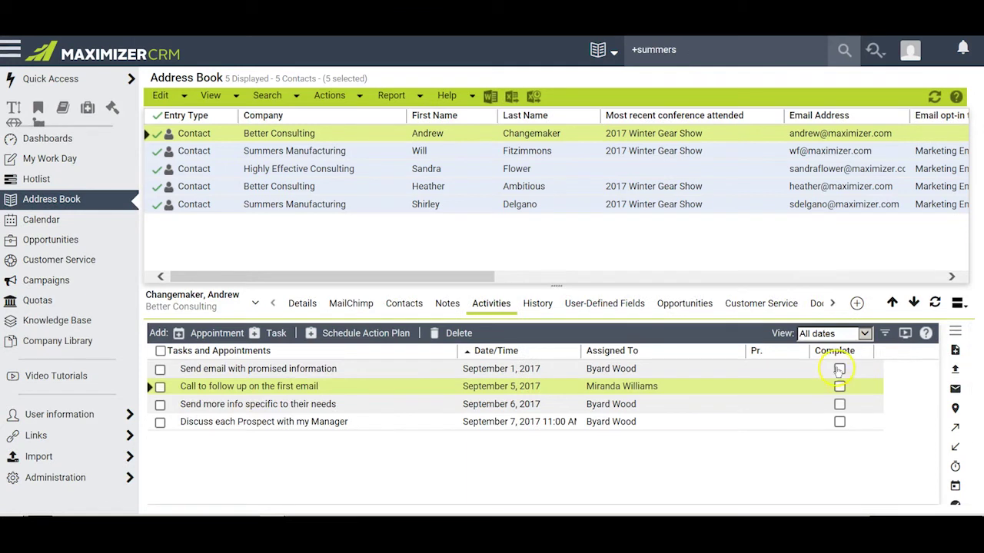
# - Mark the send-email task complete without rescheduling or a follow-up task
pyautogui.click(839, 369)
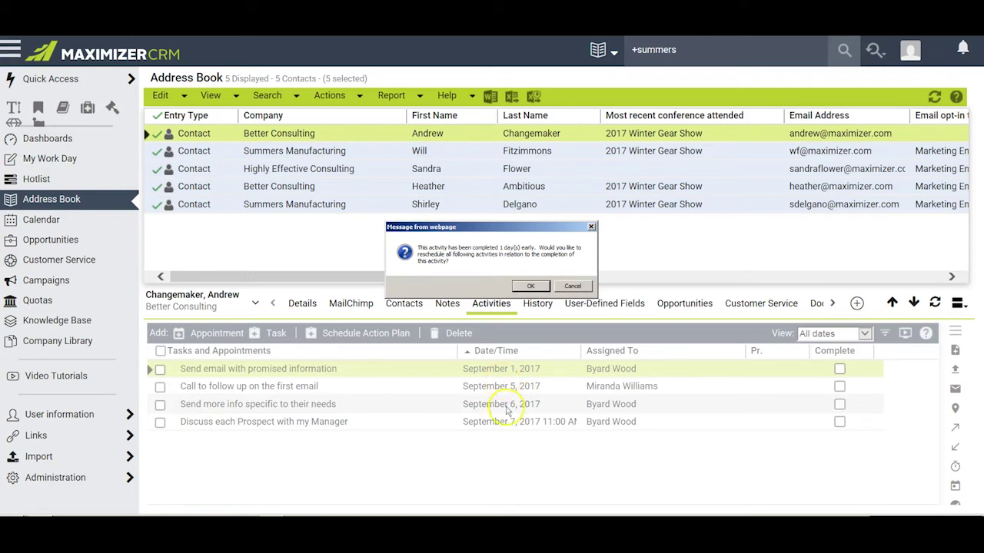
pyautogui.click(573, 286)
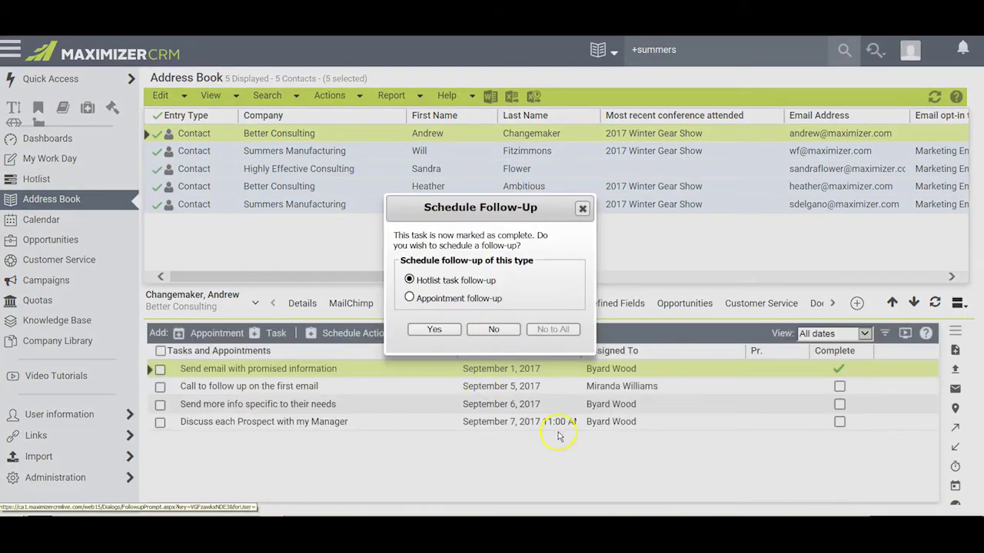
pyautogui.press('Escape')
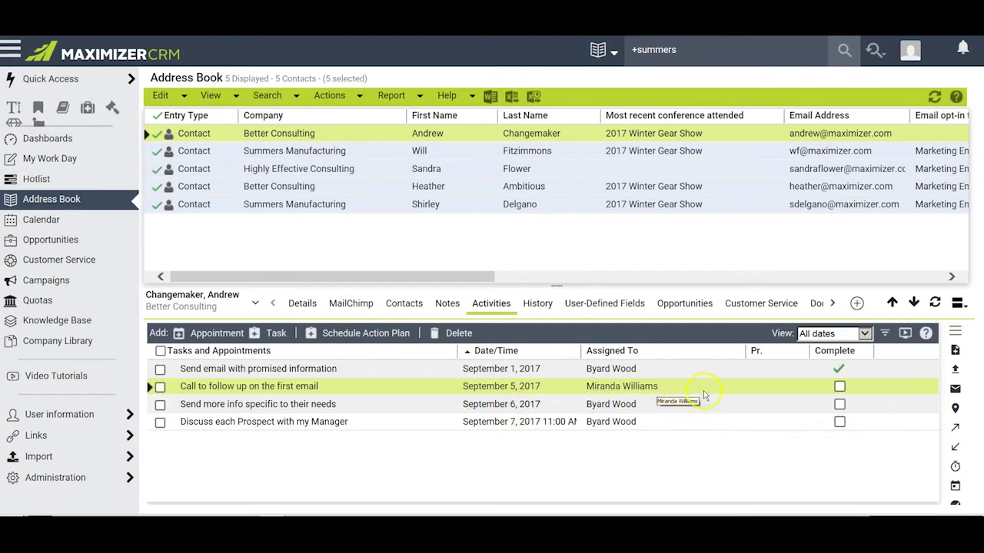
# - Complete the follow-up call, moving the remaining tasks to September 1 and 4, no follow-up
pyautogui.click(839, 386)
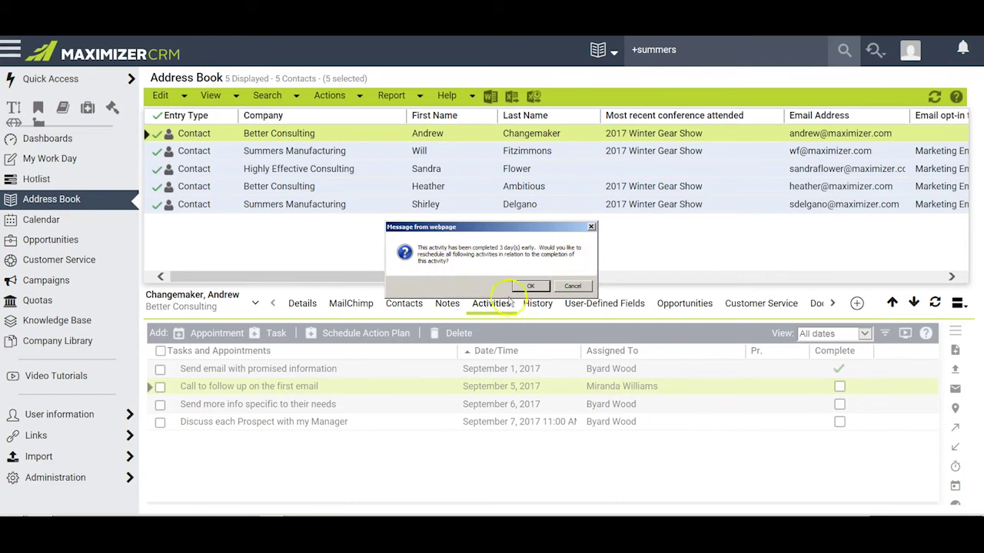
pyautogui.click(532, 288)
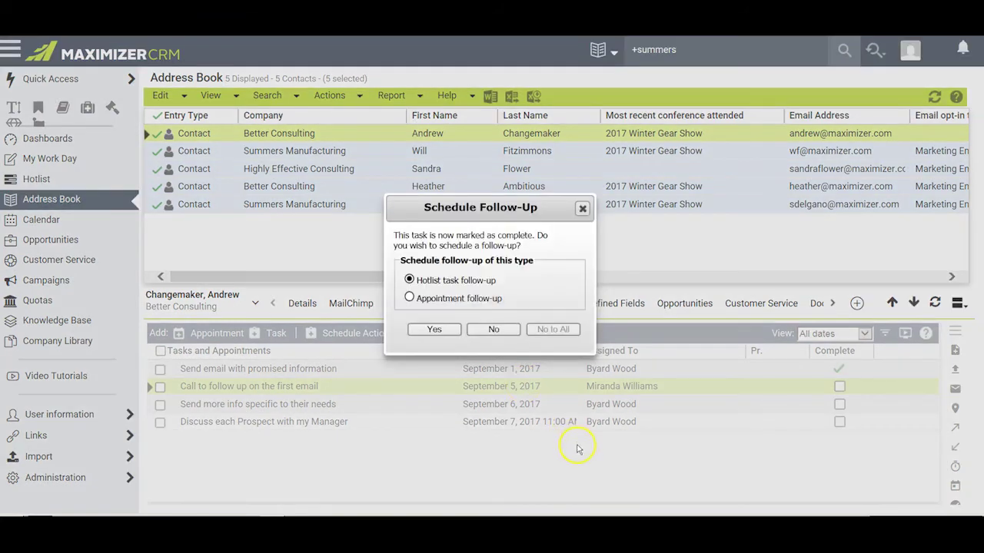
pyautogui.click(496, 328)
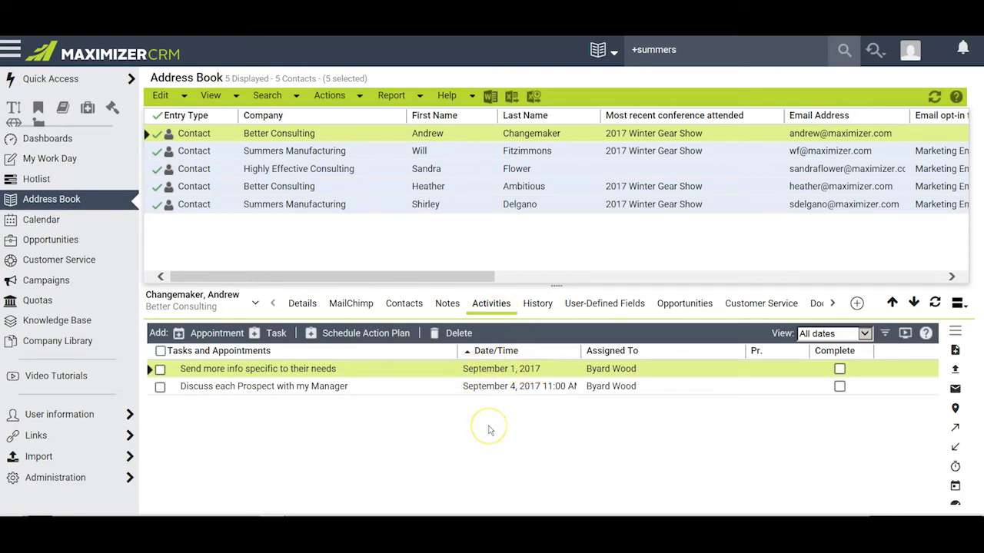
# - Open the Hotlist to see the 18 scheduled tasks for the five contacts
pyautogui.click(39, 182)
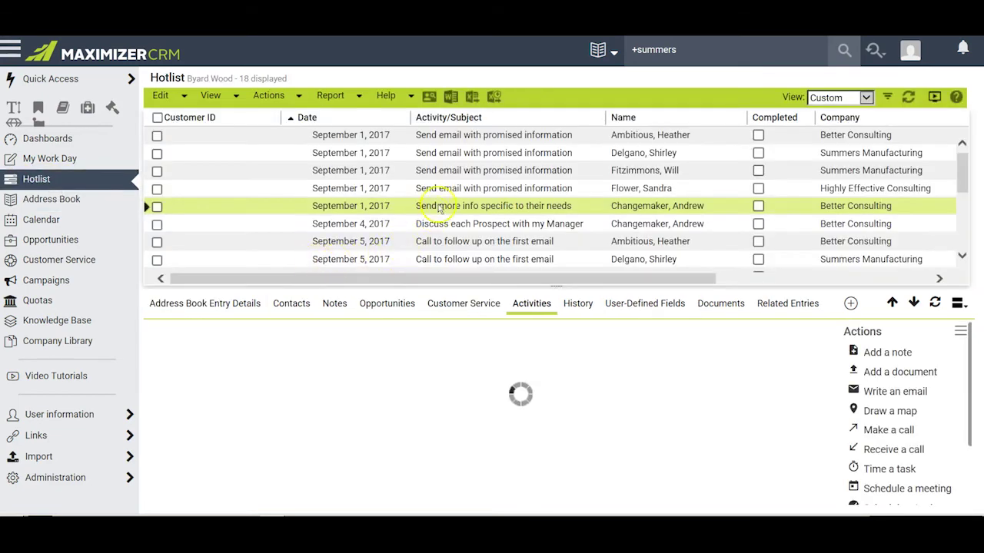